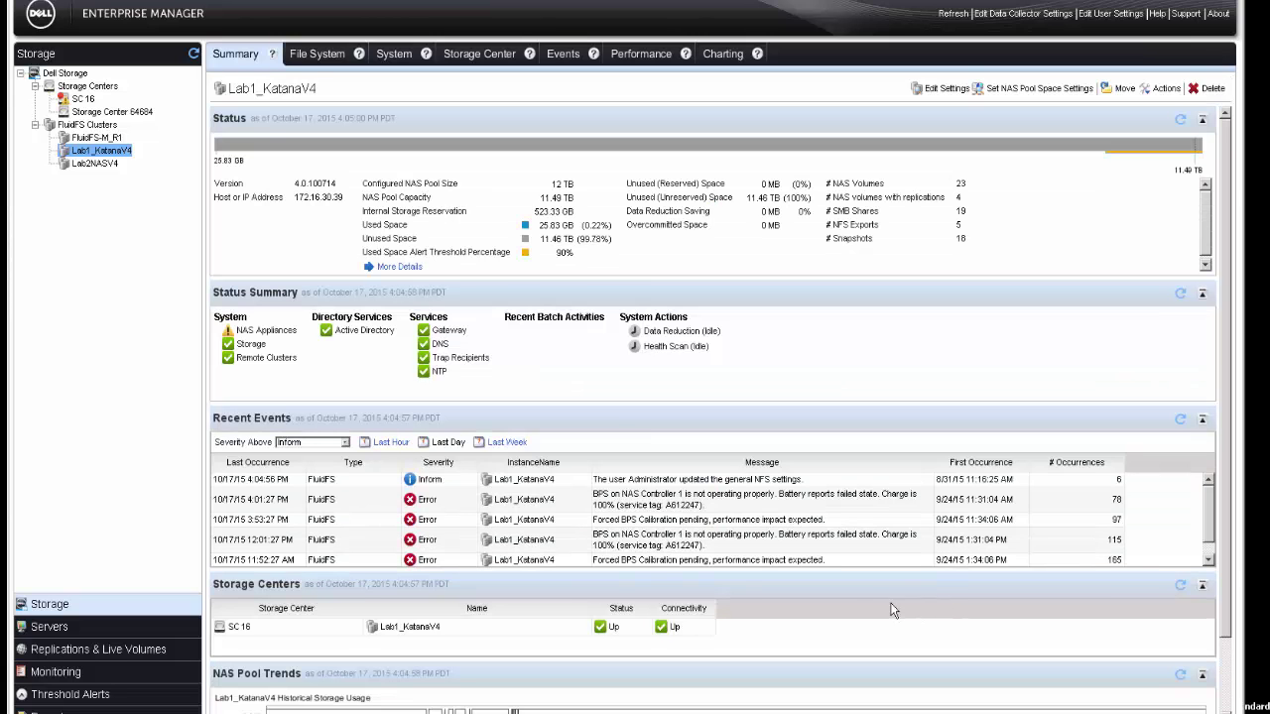
Step: Bring the SecureCRT 'My linux1 VM' terminal in front of the Lab1_KatanaV4 summary
key(alt+Tab)
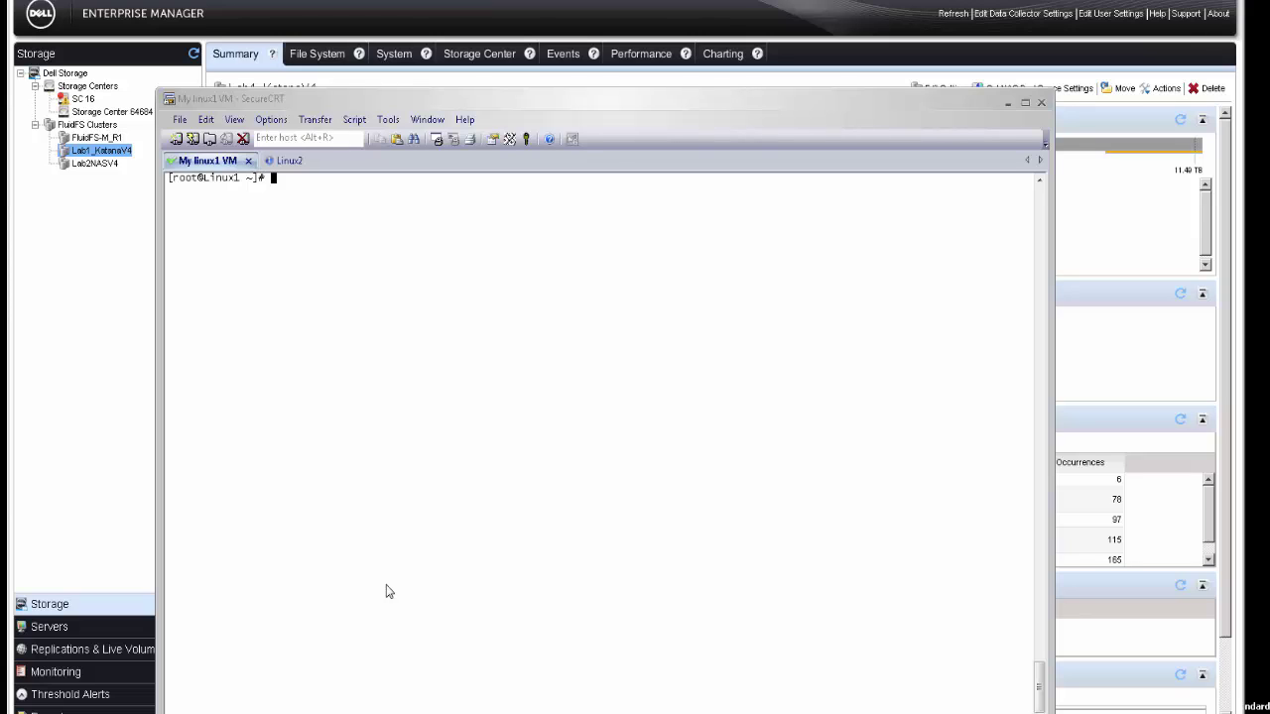
Step: Mount 172.16.30.39:/vol9 over NFSv4 at /mnt/testv4 and verify it in the mount list
text(mount -t nfs4 172.16.30.39:/)
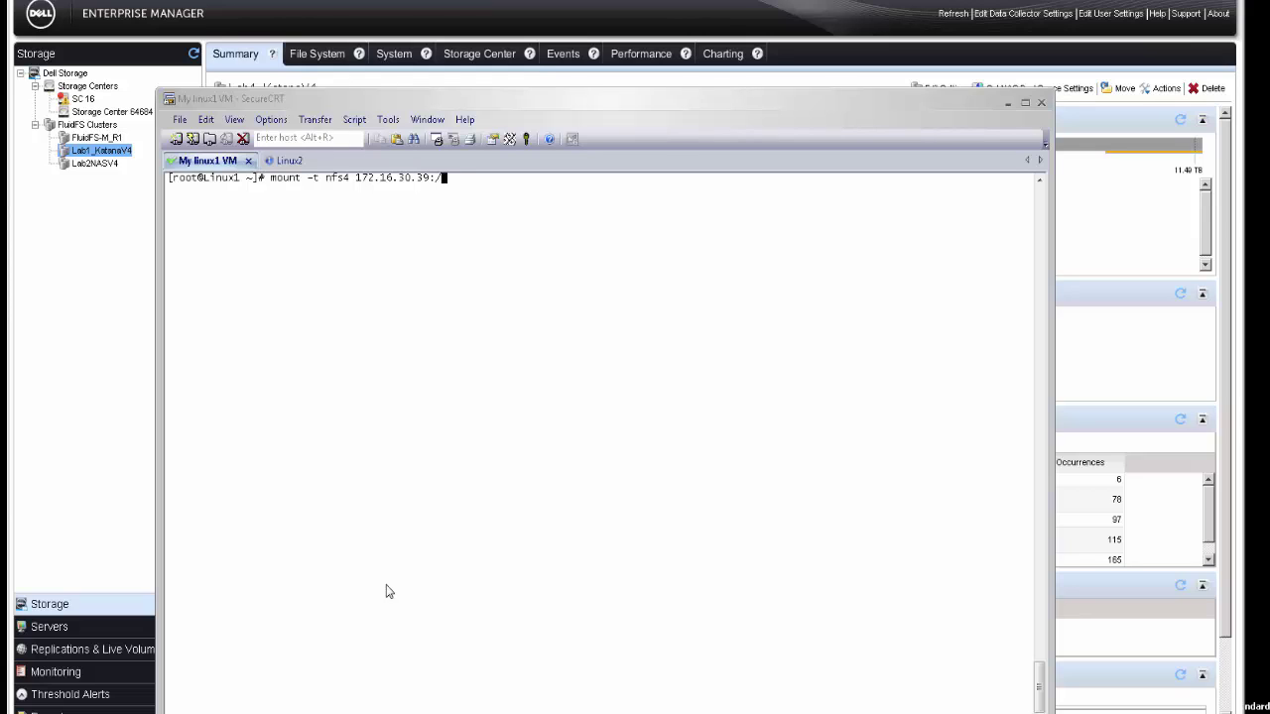
text(vol9 /mnt/test)
text(mount)
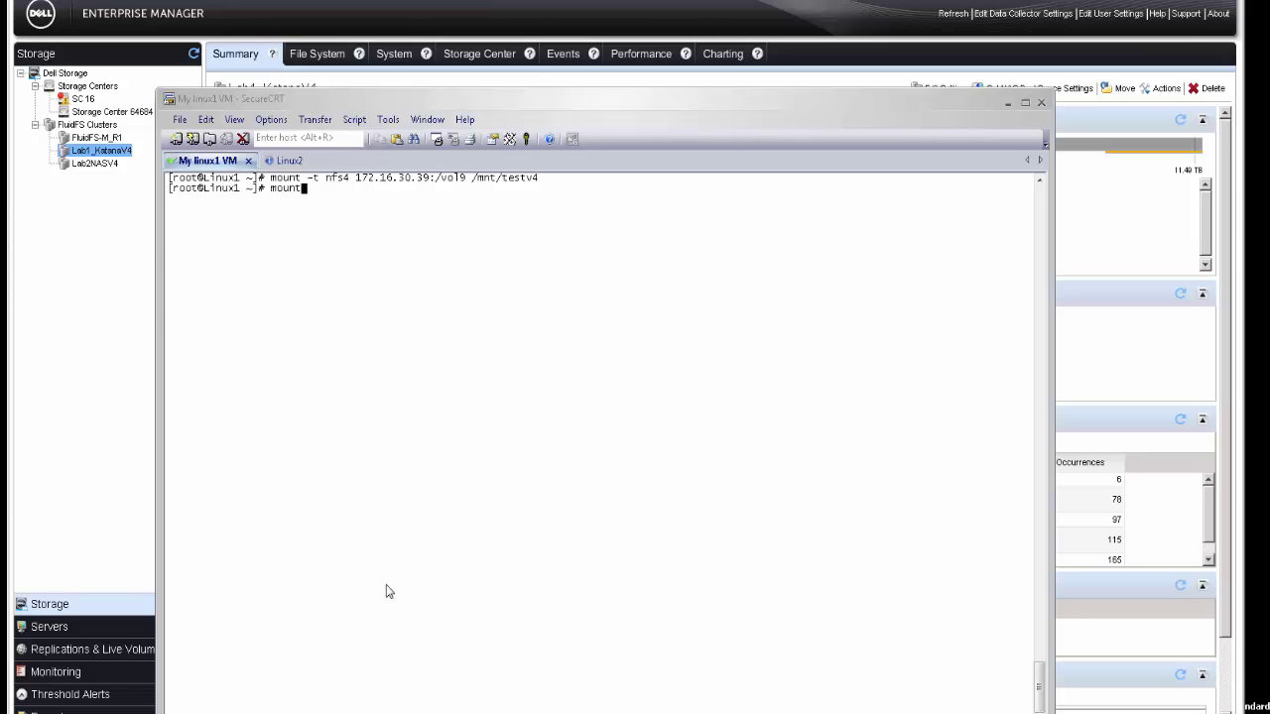
key(Return)
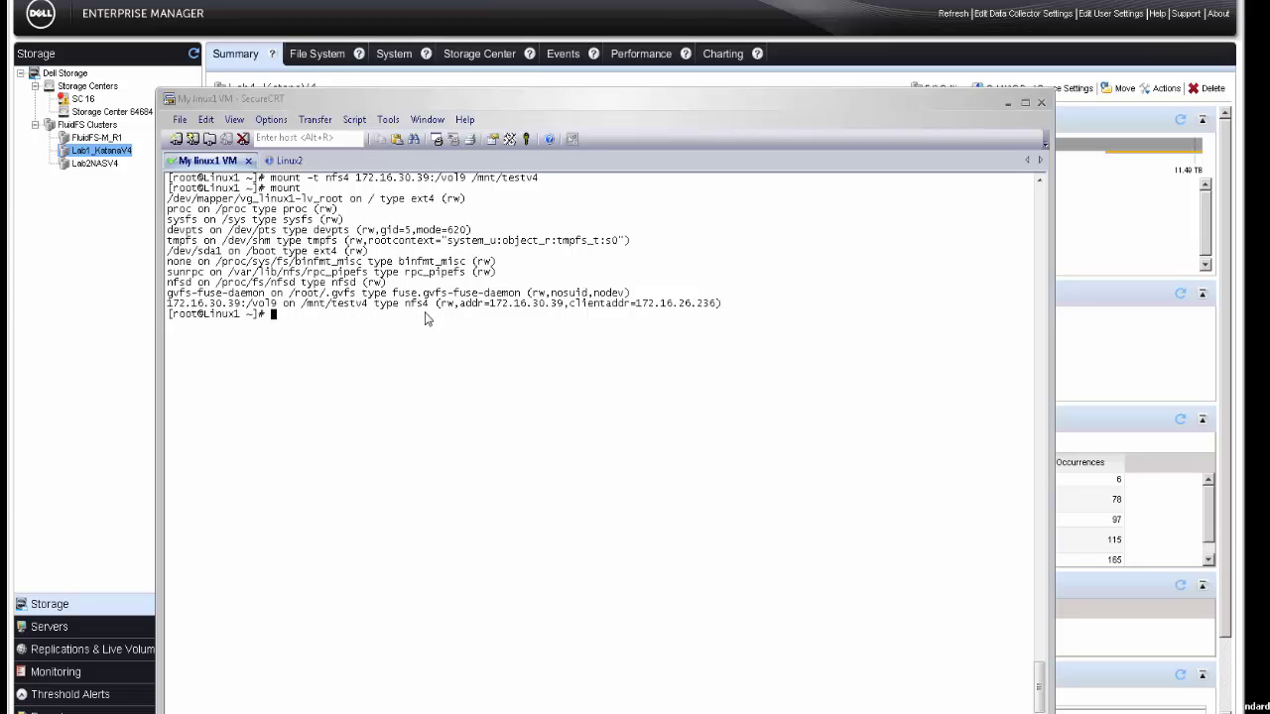
Step: Move into /mnt/testv4 and list its contents
text(cd /mnt/testv4)
key(Return)
text(ls)
key(Return)
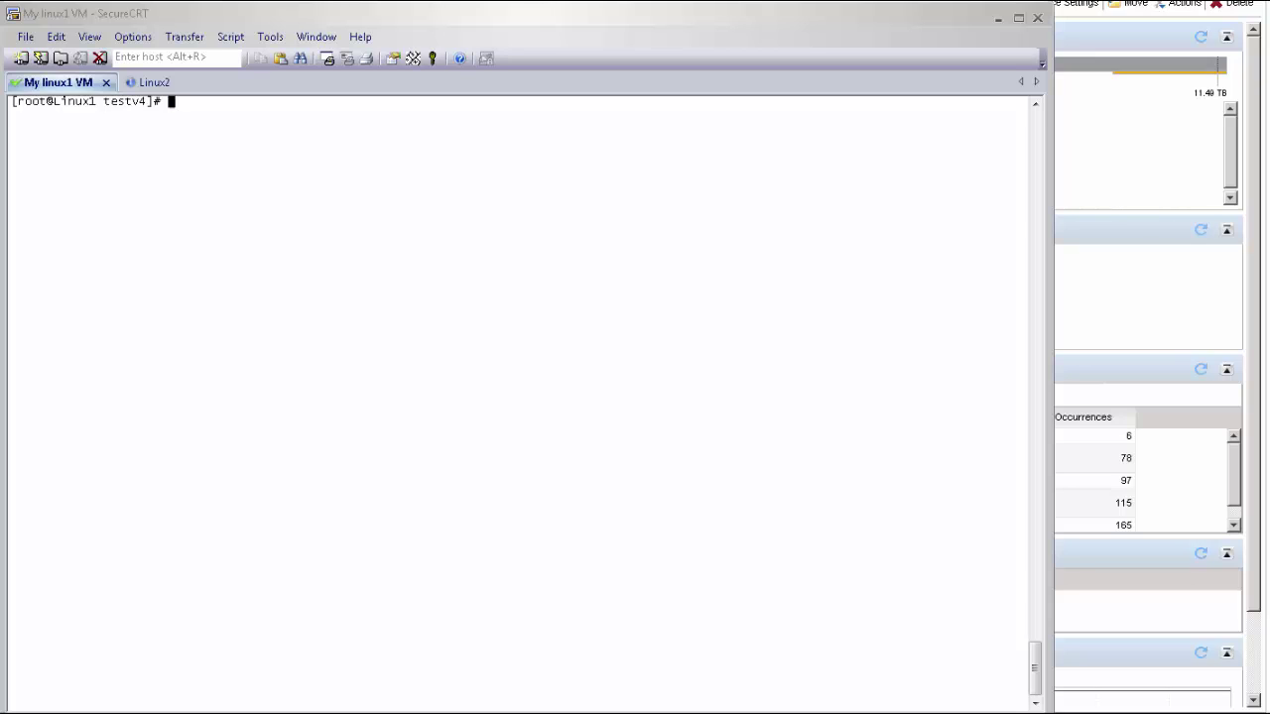
Step: Create the empty file file1 in testv4 and confirm it with ls
text(touch file1)
key(Return)
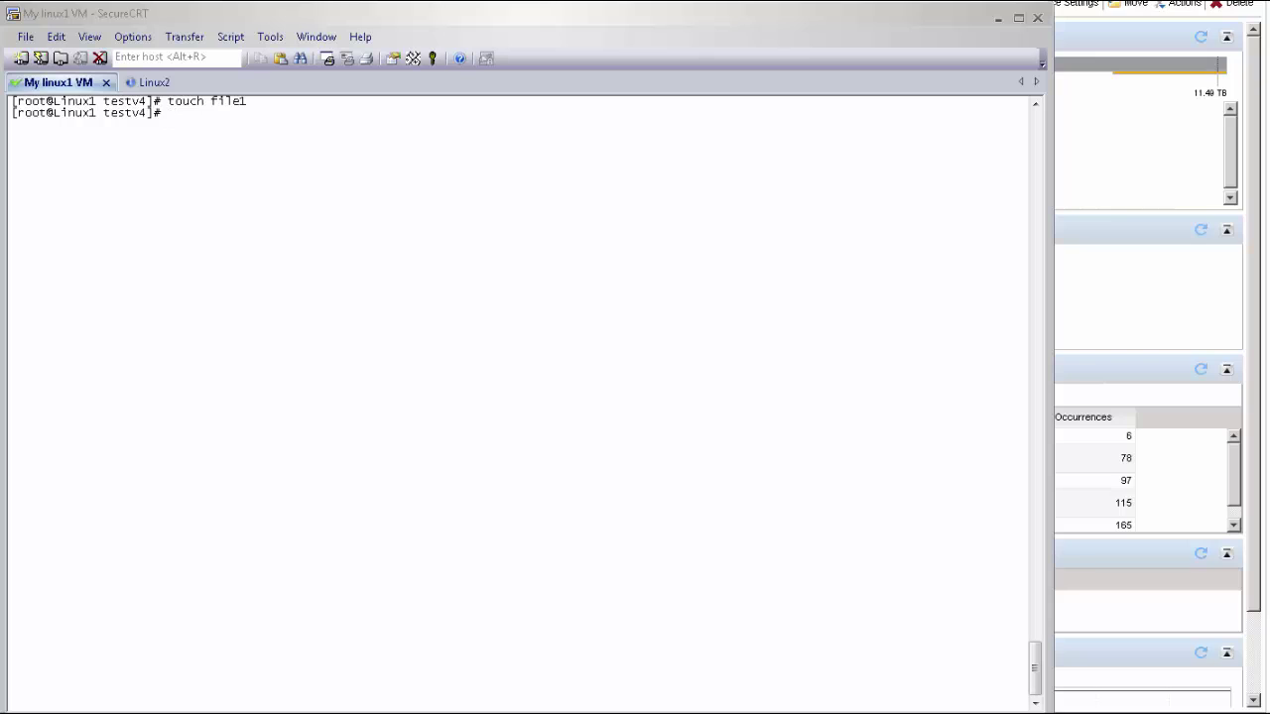
text(ls)
key(Return)
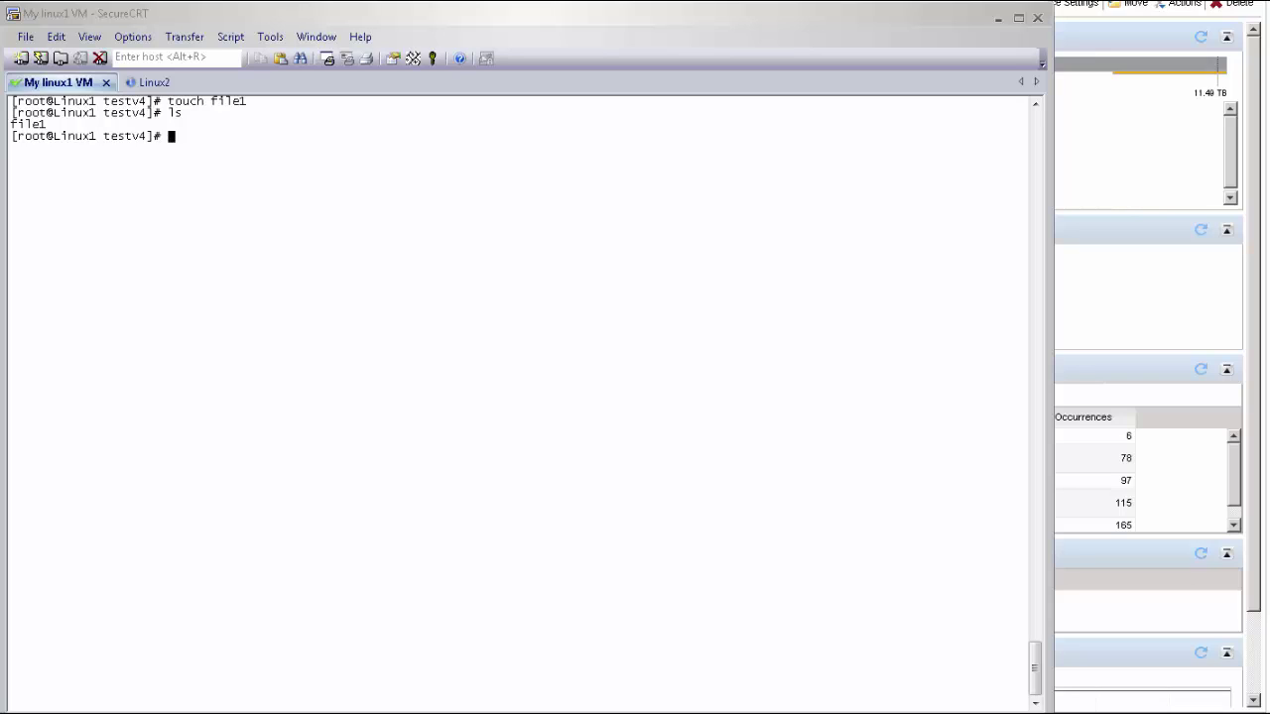
Step: Show the nfs4_getfacl help, then display file1's default NFSv4 ACL
text(nfs4_getfacl -H)
key(Return)
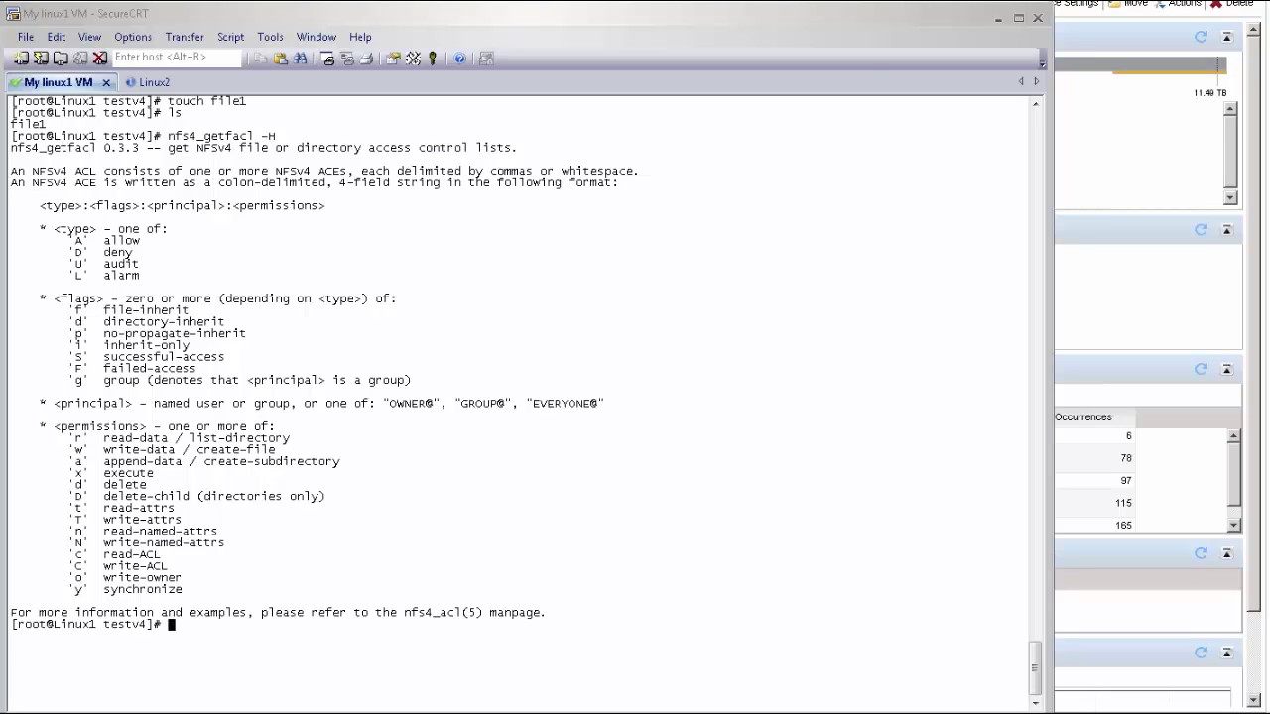
key(Up)
key(BackSpace)
key(BackSpace)
text(file1)
key(Return)
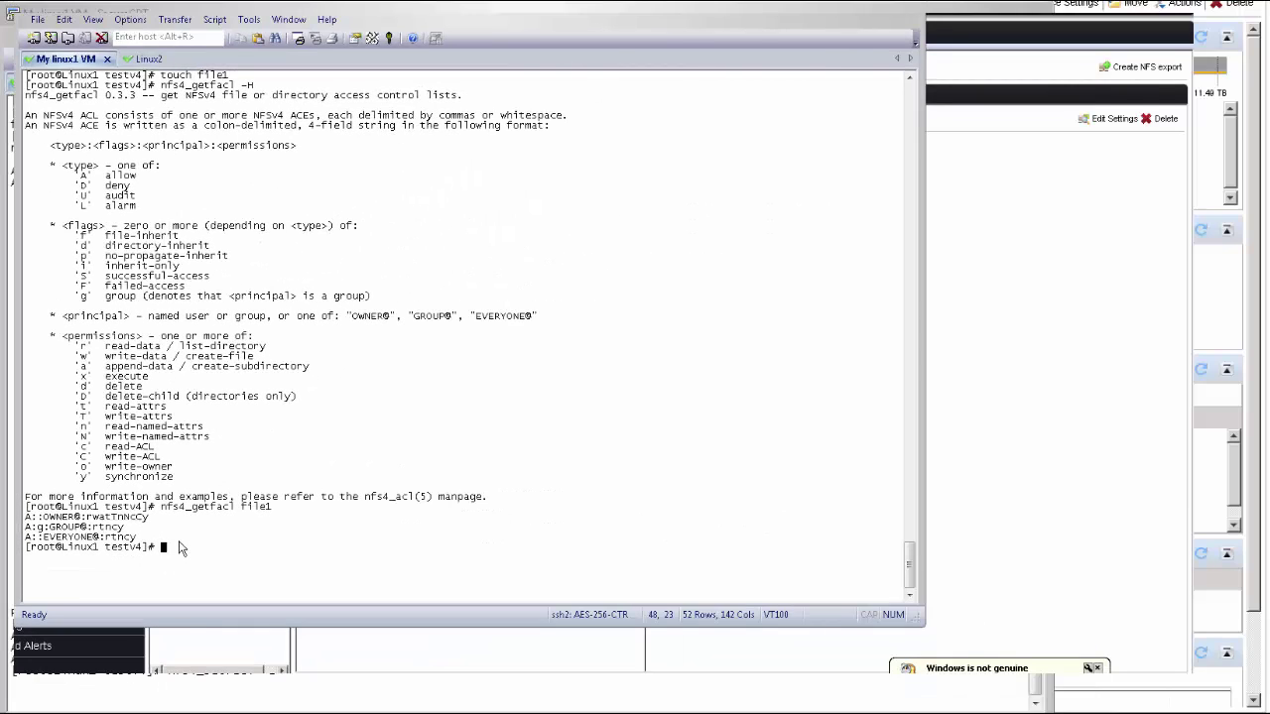
Step: Add the A::EVERYONE@:w entry to file1 and recheck its ACL with nfs4_getfacl
text(nfs4_setfacl -a A)
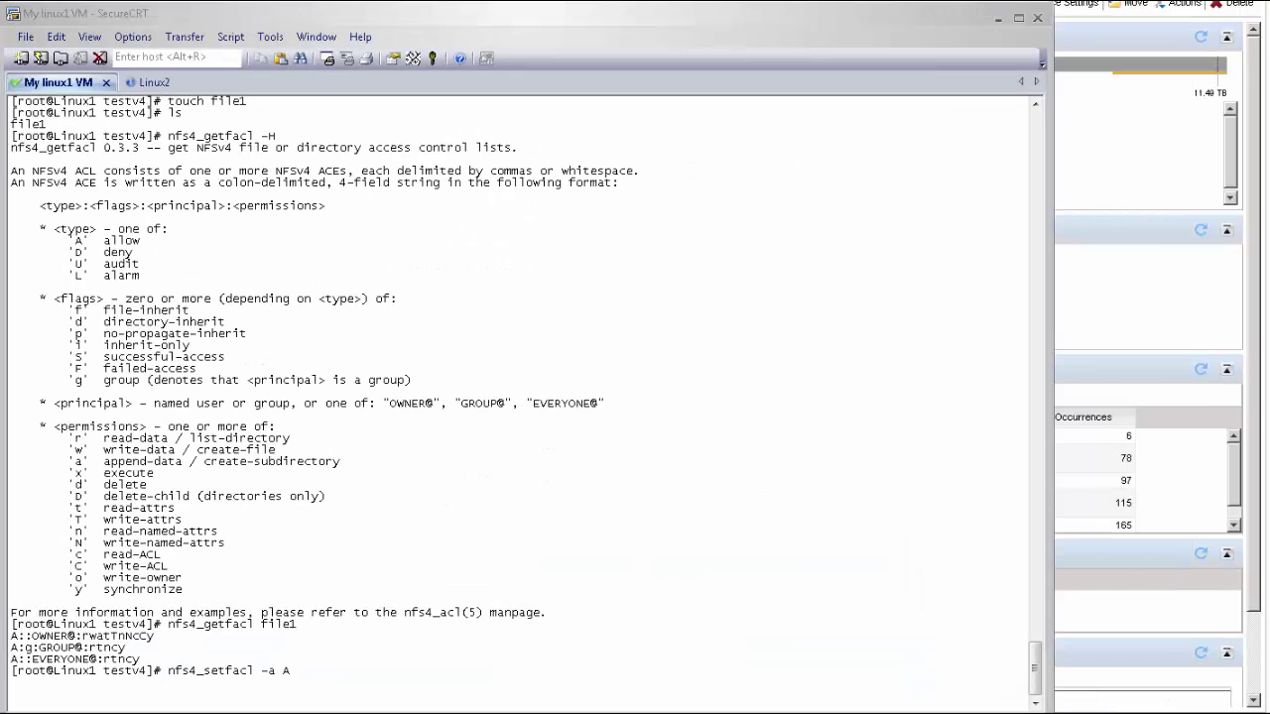
text(::EVERYONE@:w file1)
key(Return)
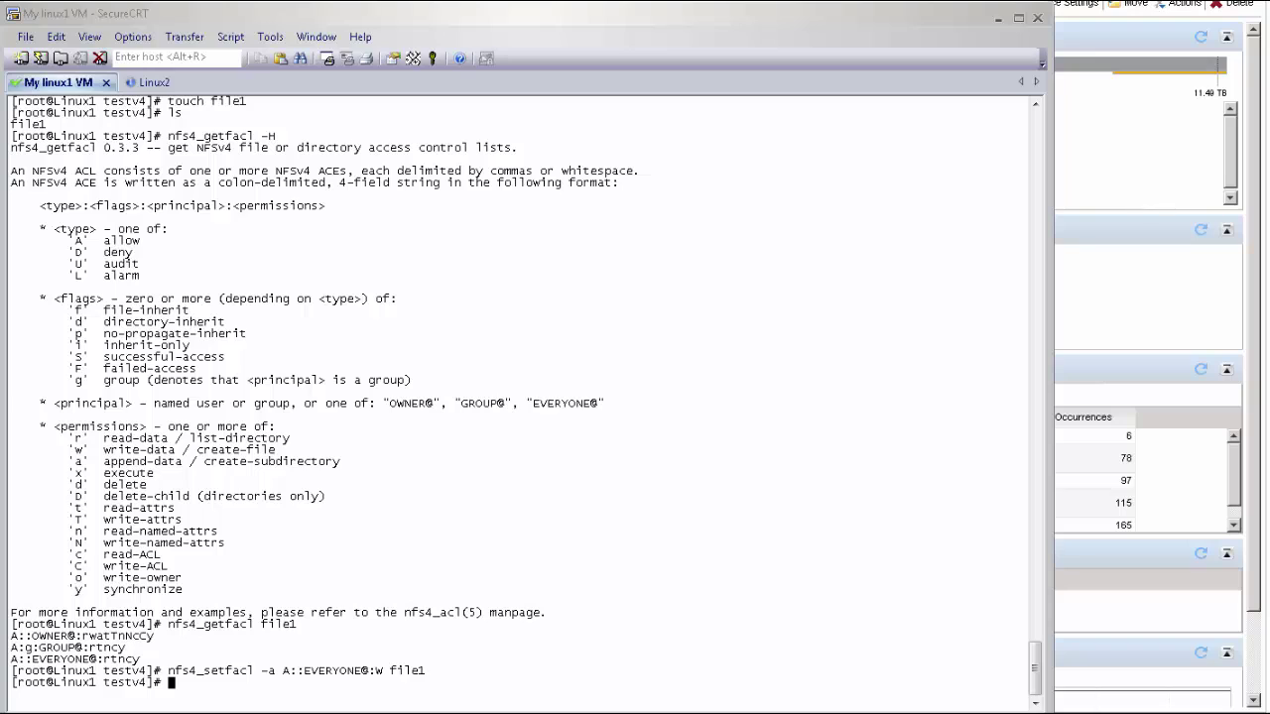
key(Up)
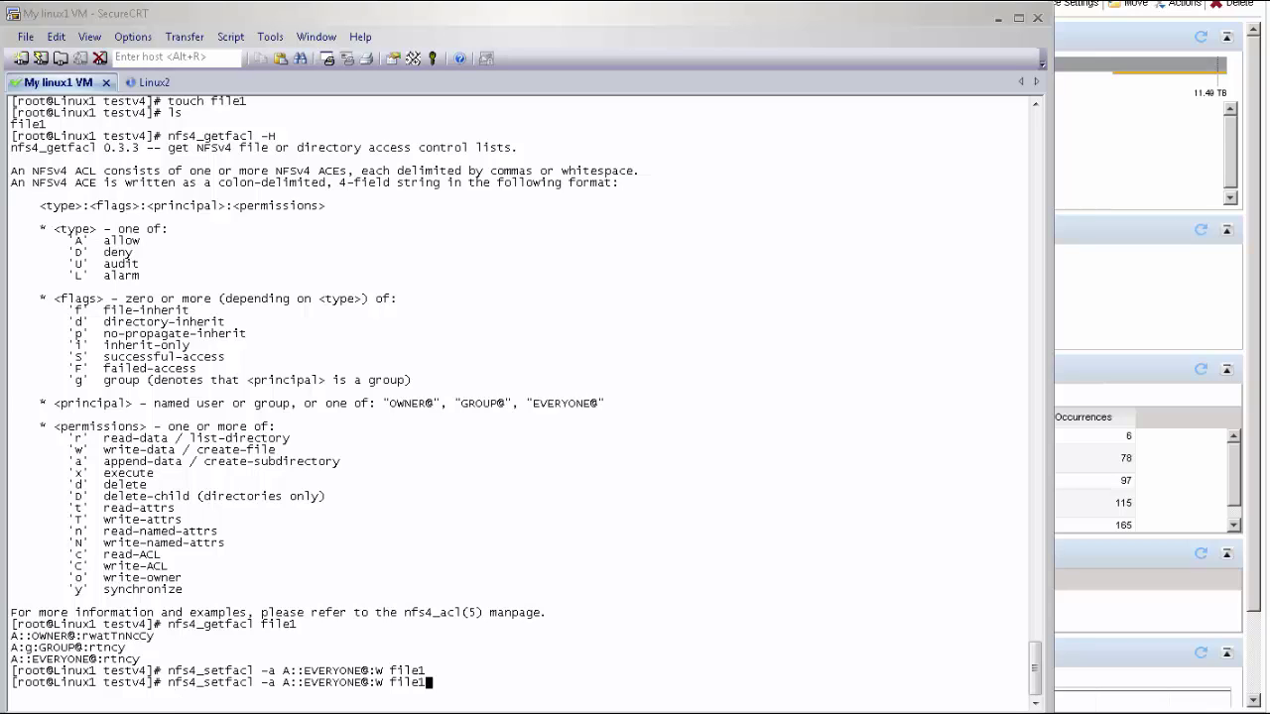
key(Up)
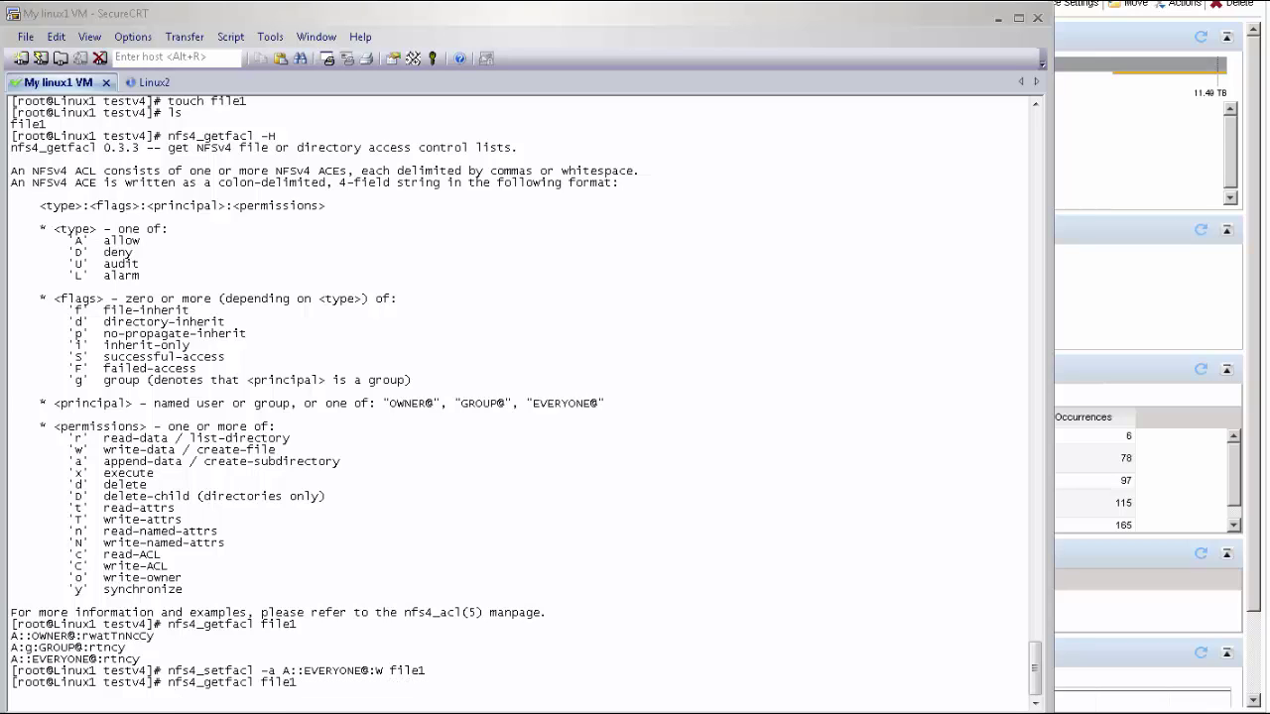
key(Return)
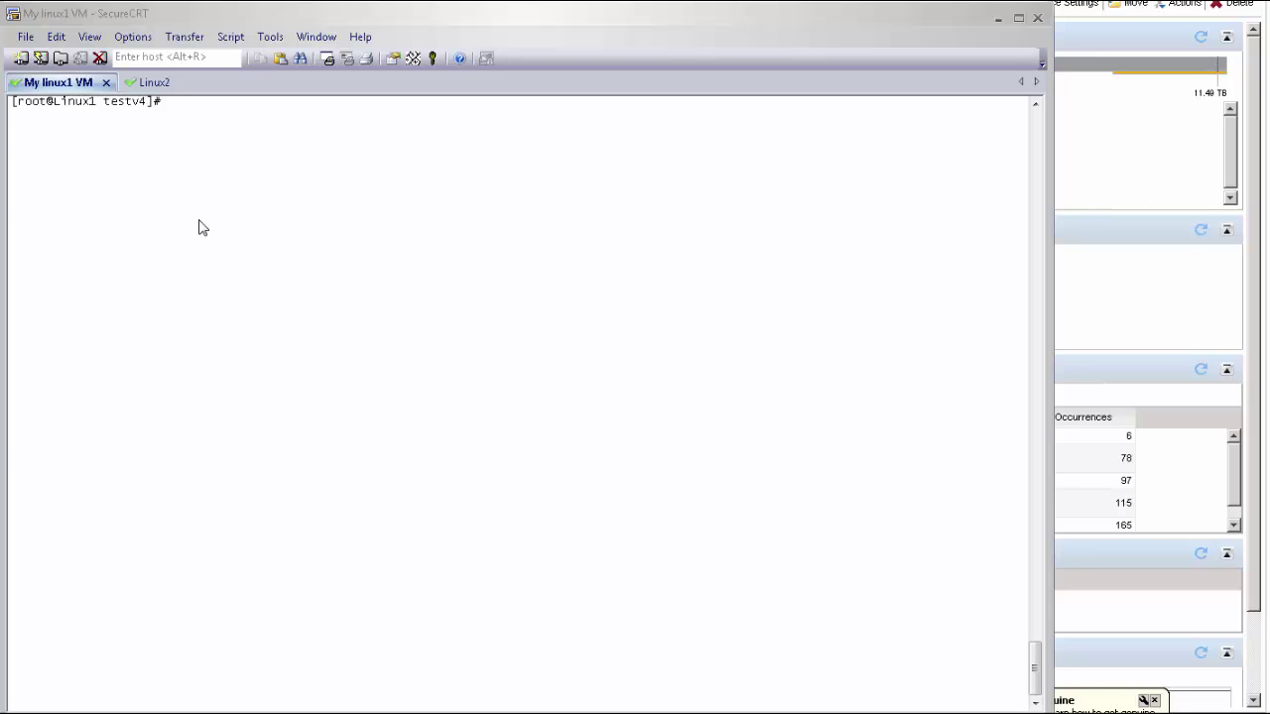
Step: Mount 172.16.30.39:/vol9 over NFSv3 at /mnt/testv3 and move into it
text(mount 172.16.30.39:/vol9 /mnt/testv3)
key(Return)
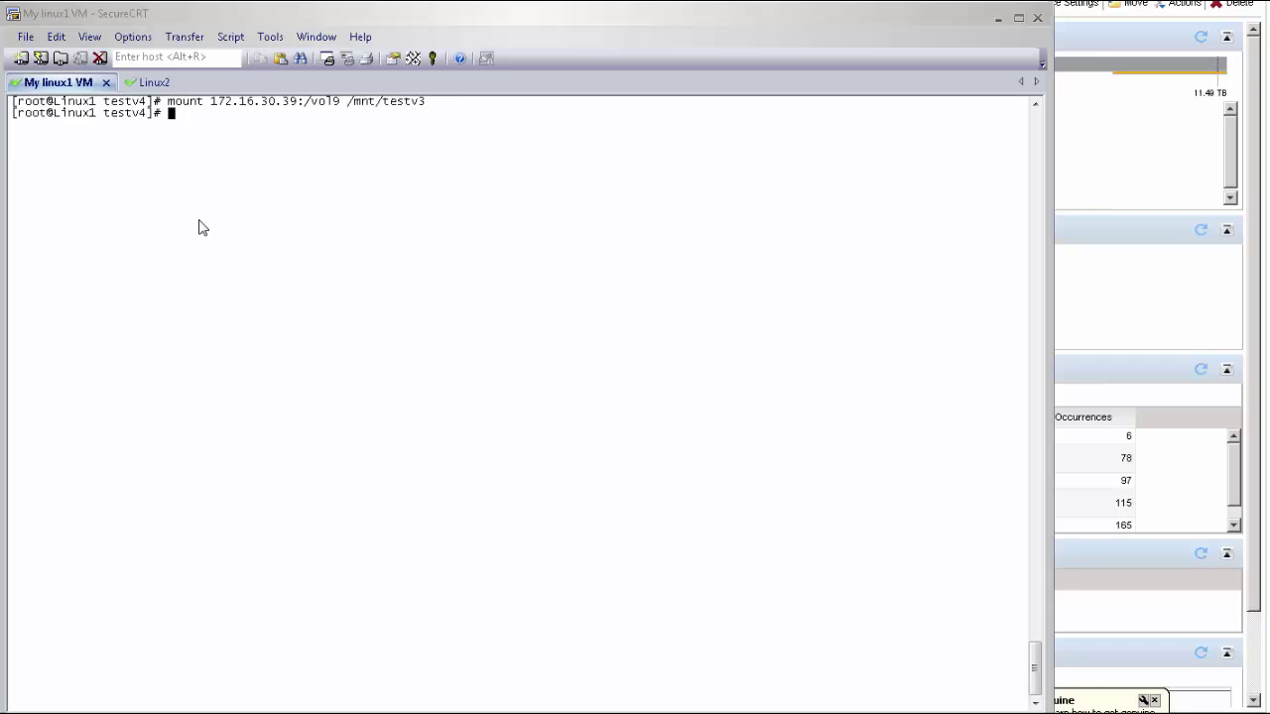
text(cd /mnt/testv3)
key(Return)
Step: Create file2 on the NFSv3 mount and list files with their permissions
text(touch file)
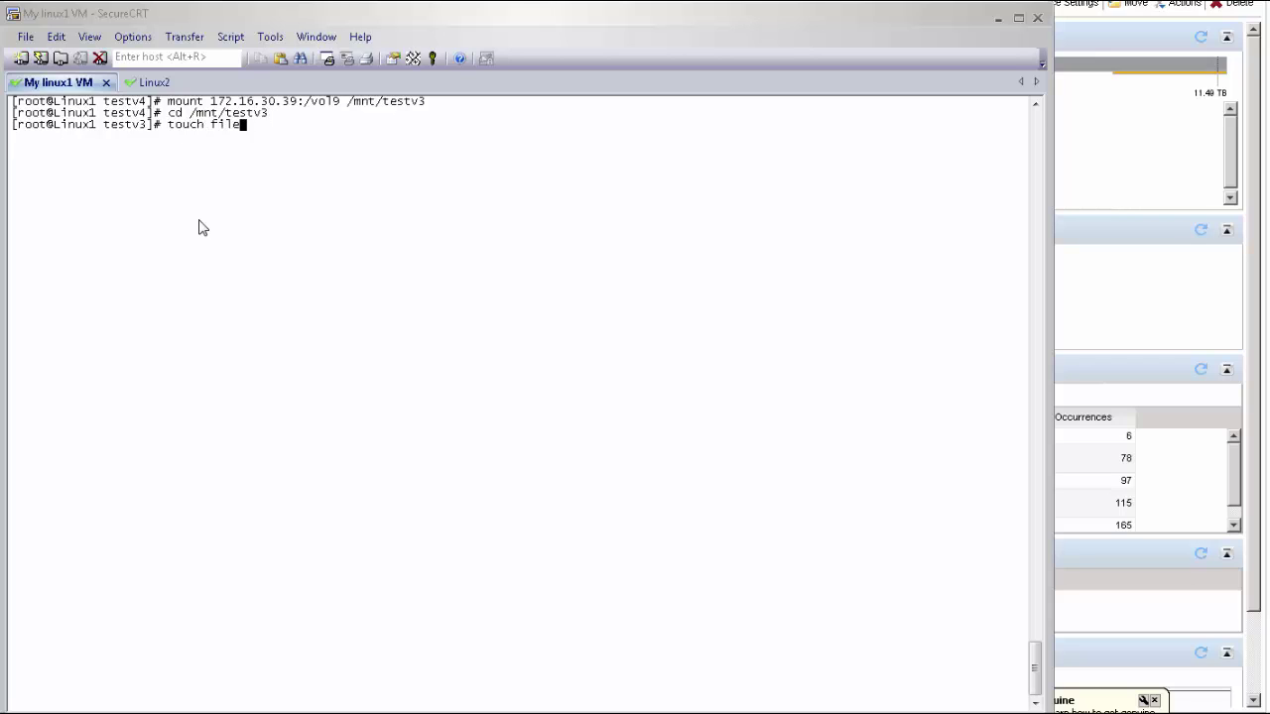
text(2)
key(Return)
text(ls -l)
key(Return)
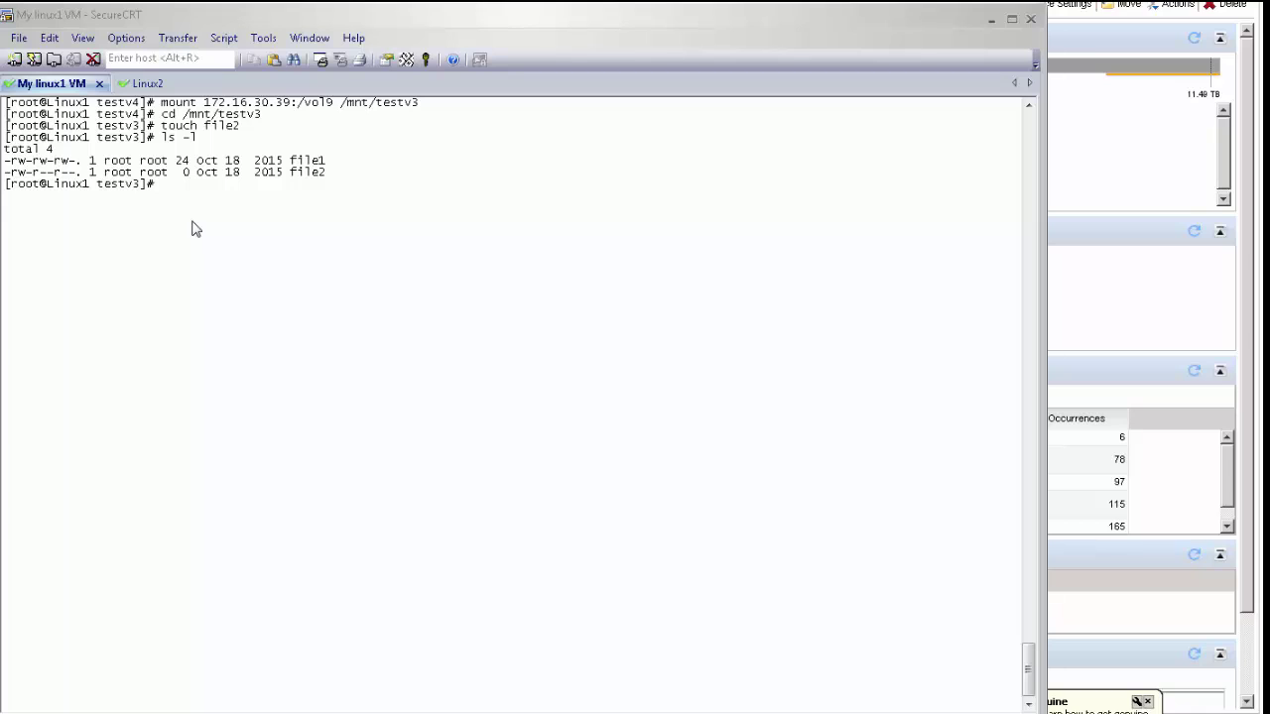
Step: Return to /mnt/testv4 and enter 'nfs4_getfacl file2'
text(cd /mnt/testv4)
key(Return)
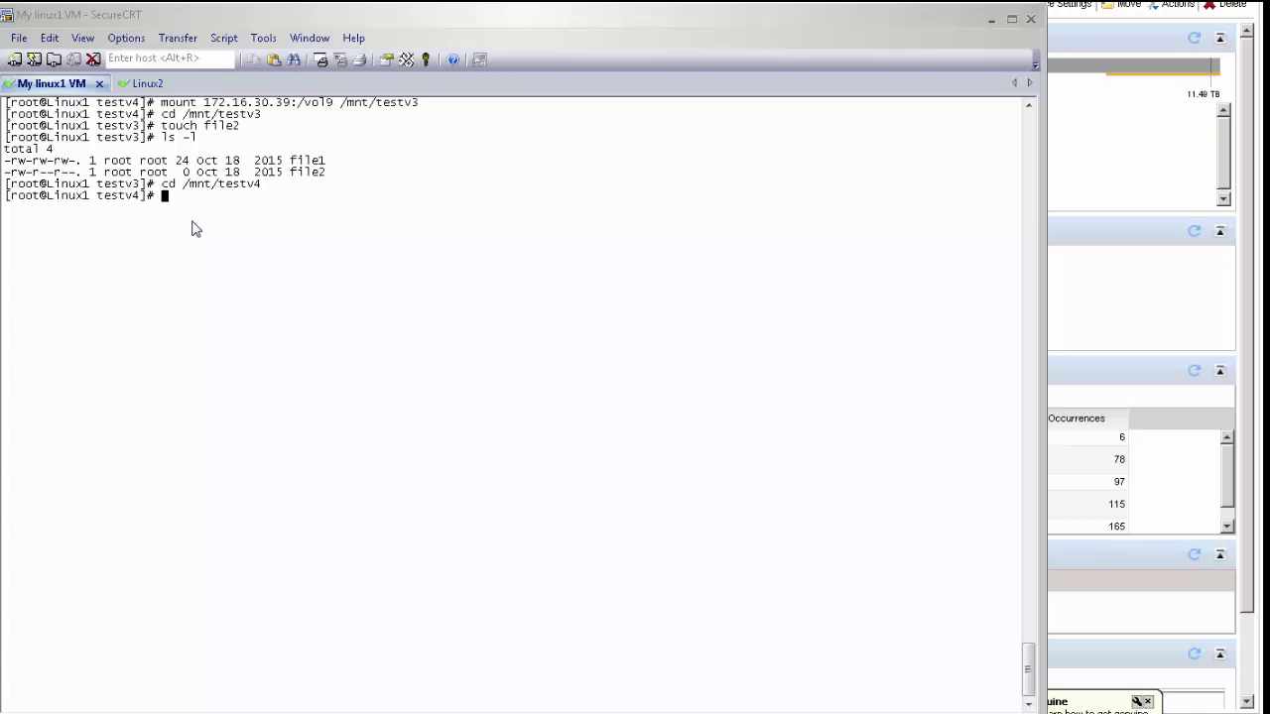
text(nfs4_getfacl file2)
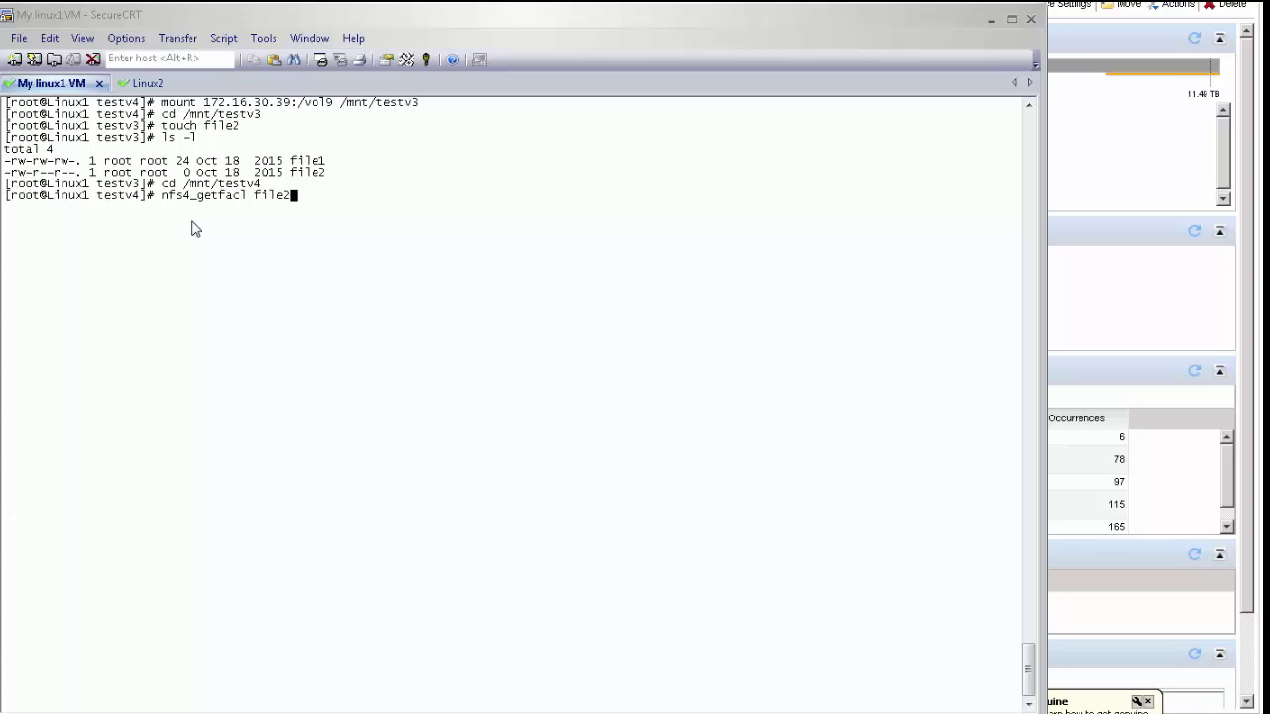
Step: Show file2's NFSv4 ACL, then chmod 777 /mnt/testv3/file2 and list with ls -la
key(Return)
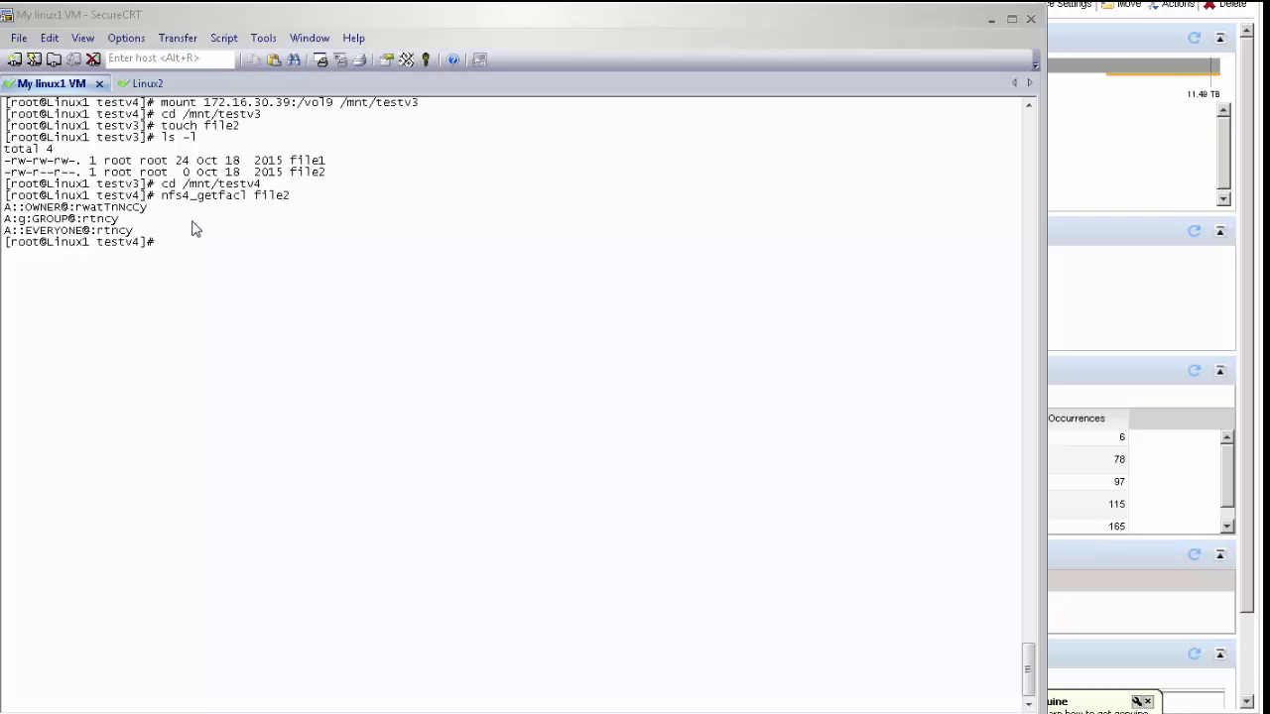
text(chmod 777 /mnt/testv3/file2)
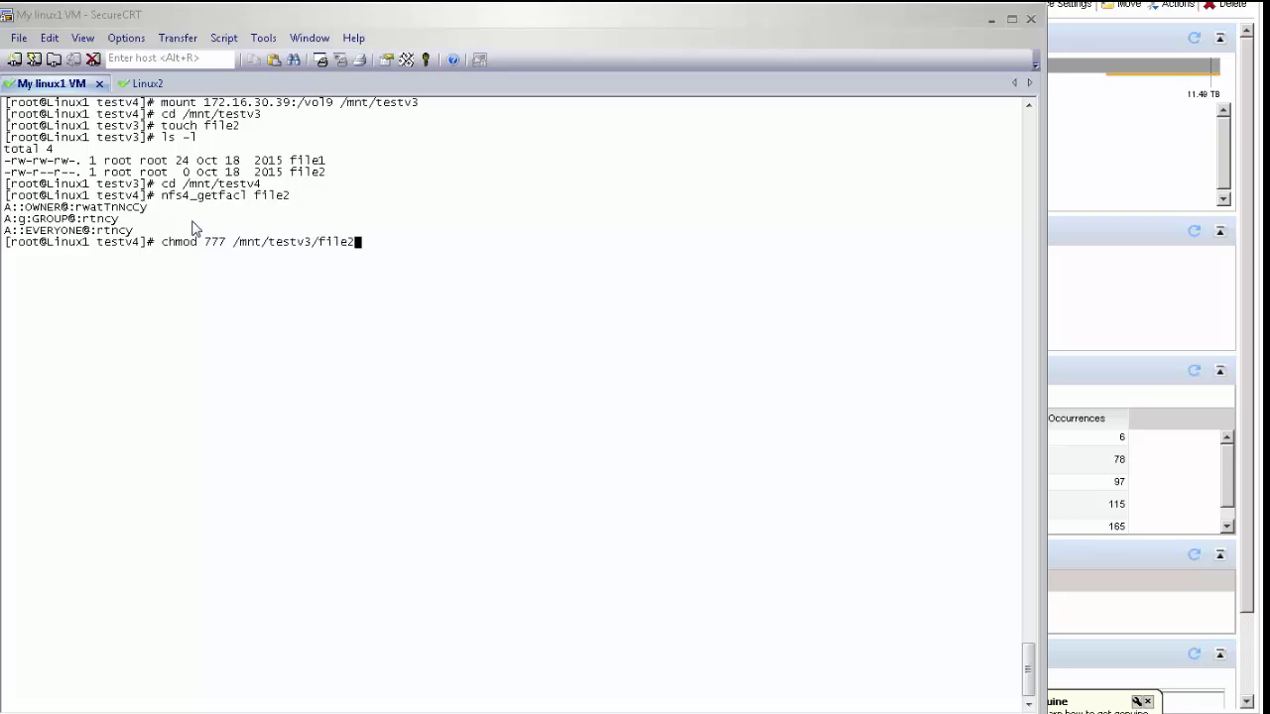
key(Return)
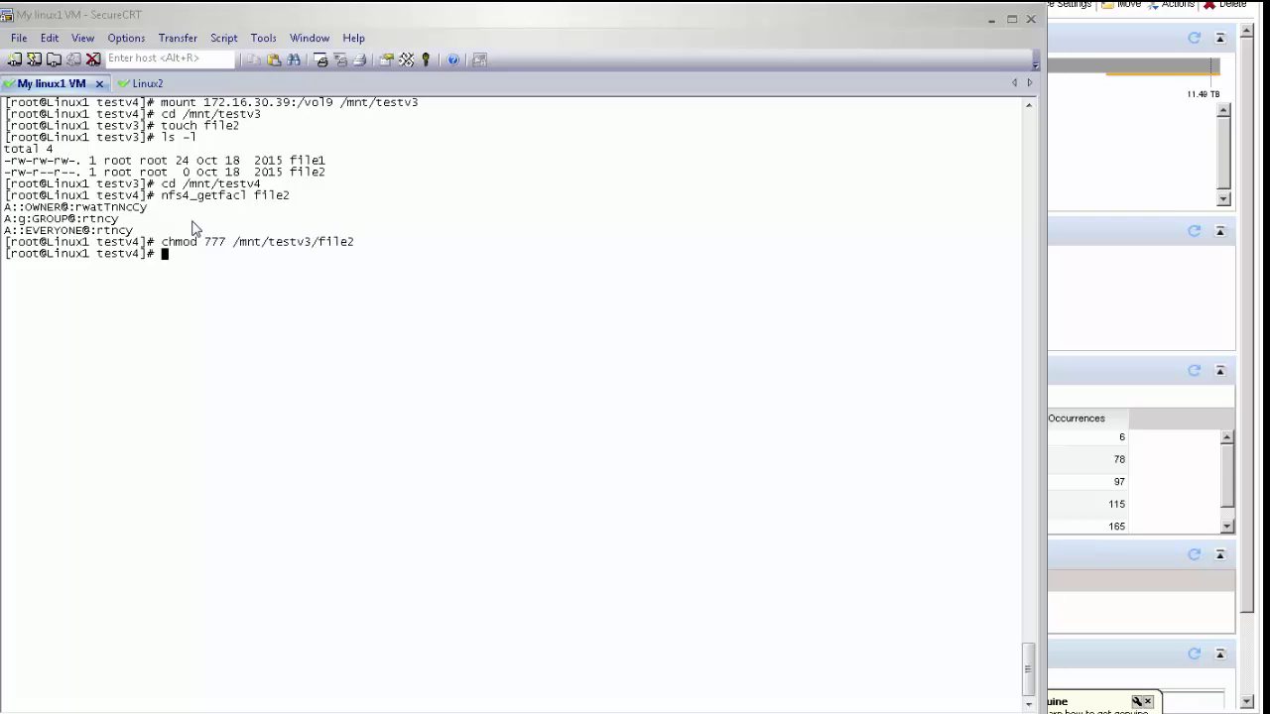
text(ls -la)
key(Return)
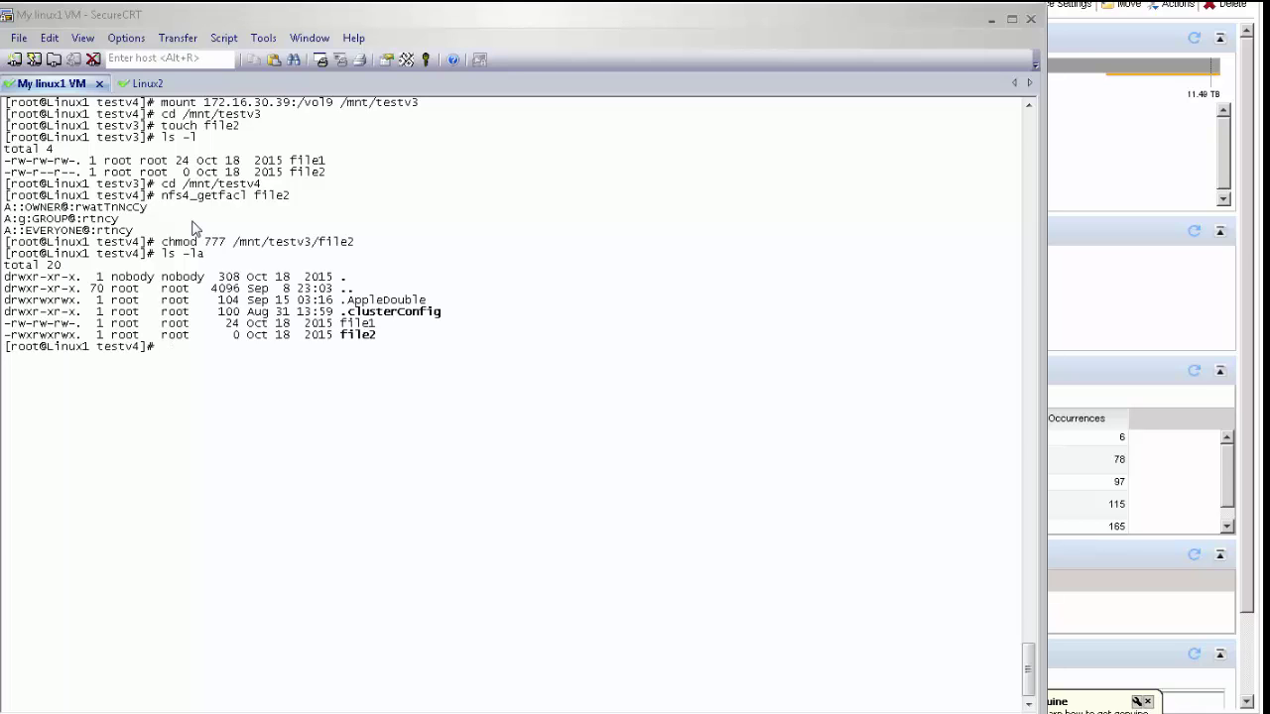
Step: Recheck file2's NFSv4 ACL for everyone's full access, then switch to the Linux2 session
text(nfs4_get)
key(Tab)
text(file2)
key(Return)
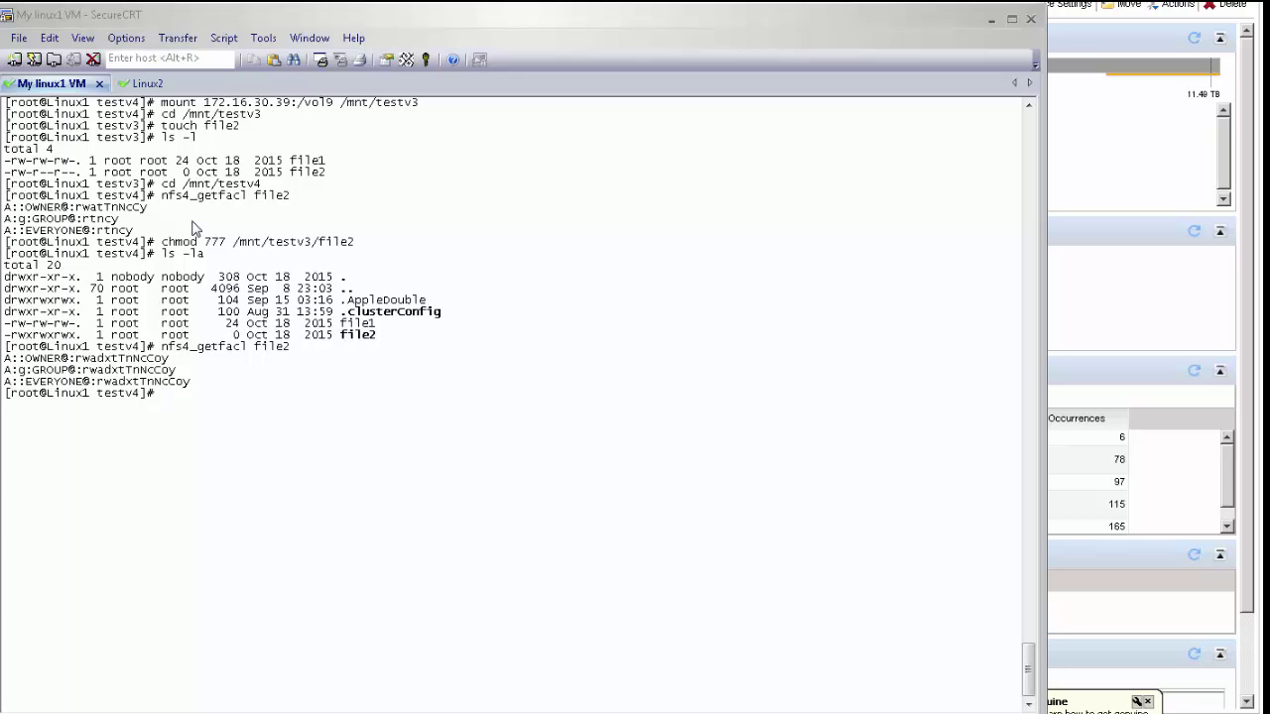
click(146, 84)
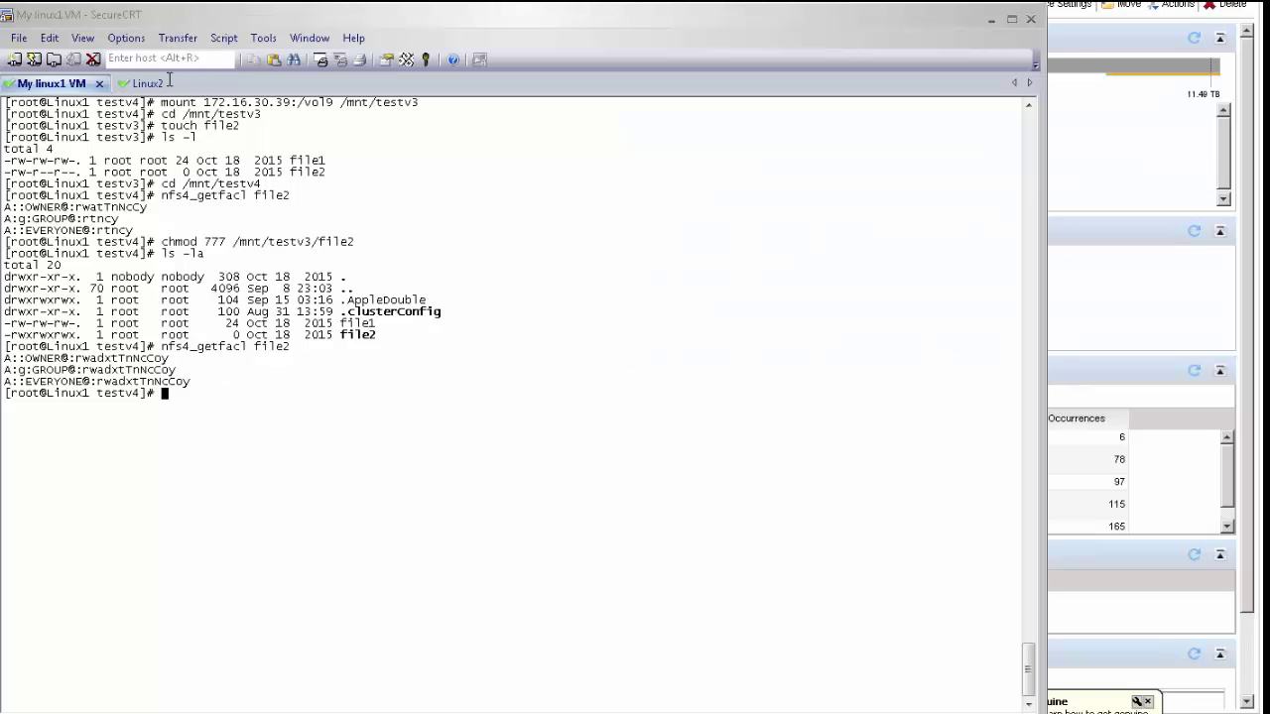
Step: On Linux2, mount 172.16.30.39:/vol9 at /mnt/storage, cd into it and run ls -l
click(147, 84)
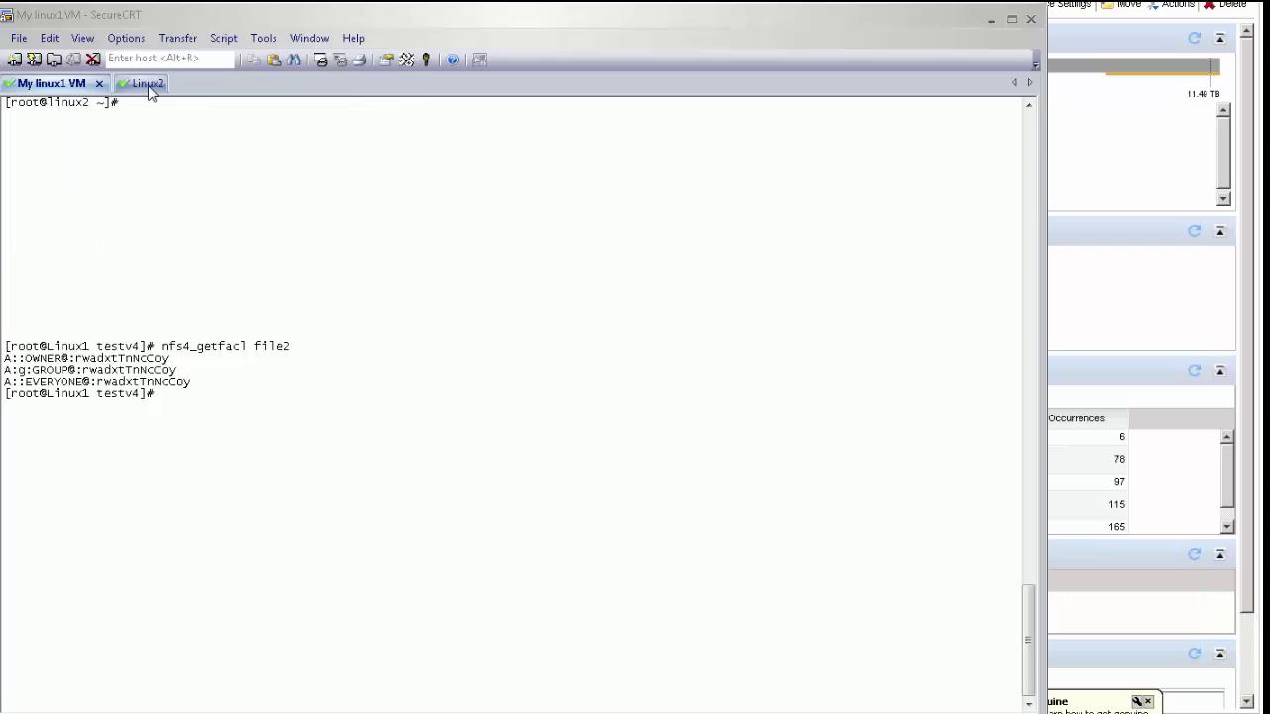
text(mount 172.16.)
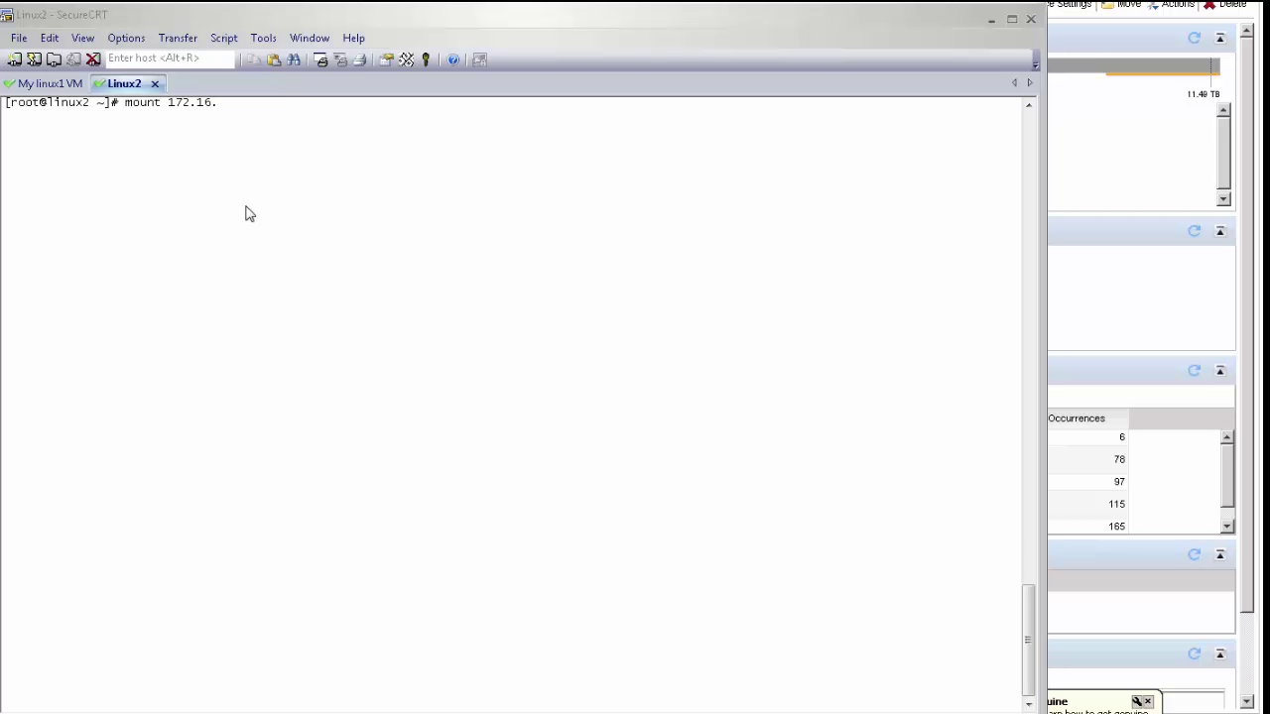
text(30.39:/vol9 /mnt/storage)
key(Return)
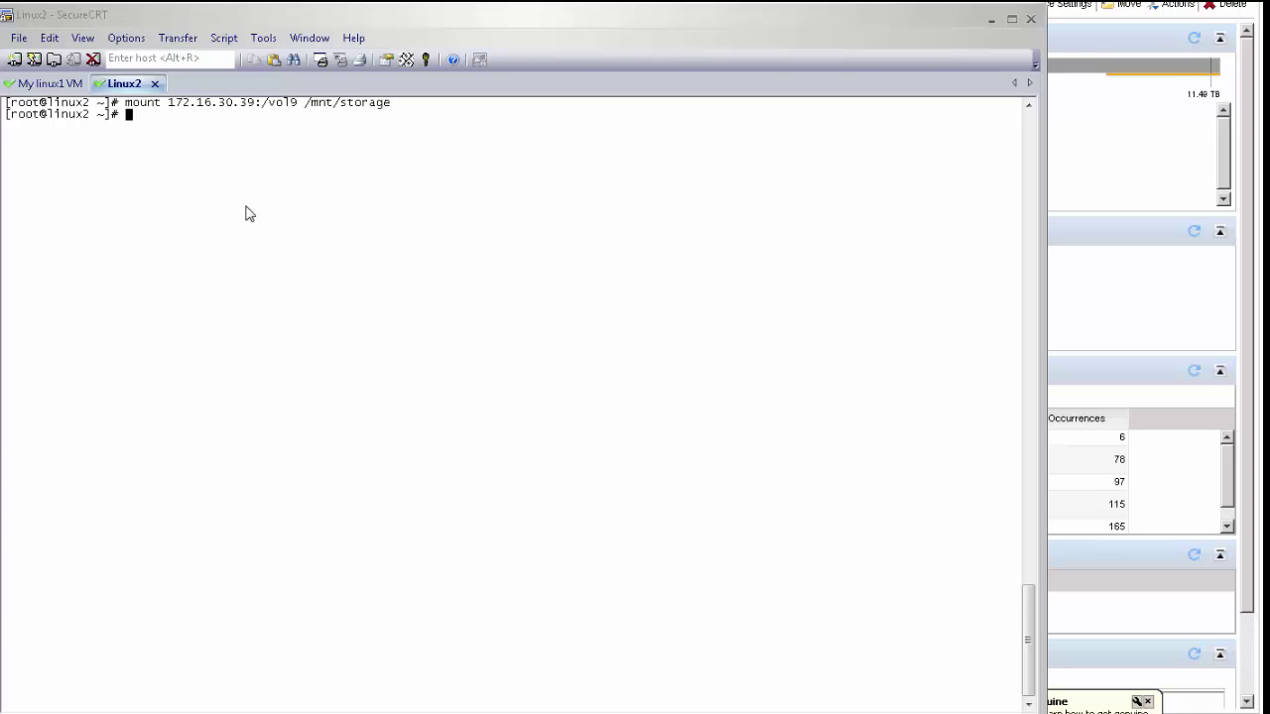
text(cd /mnt/storage/)
key(Return)
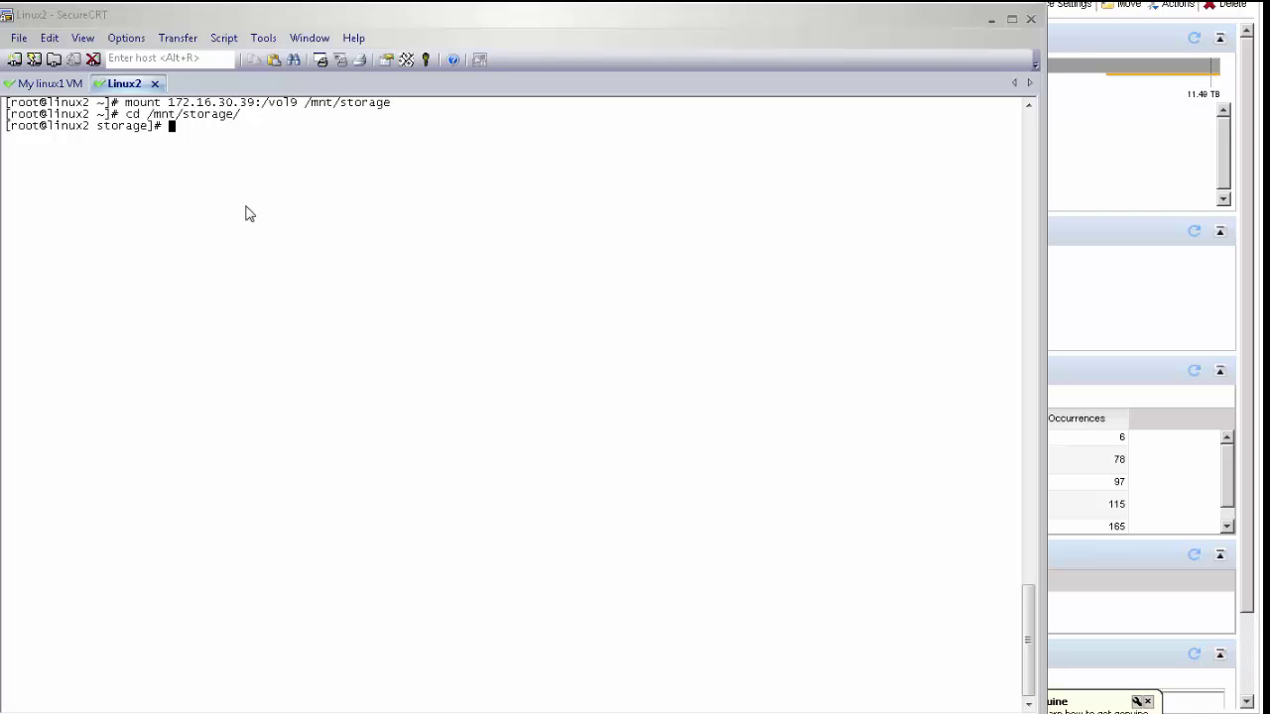
text(ls -l)
key(Return)
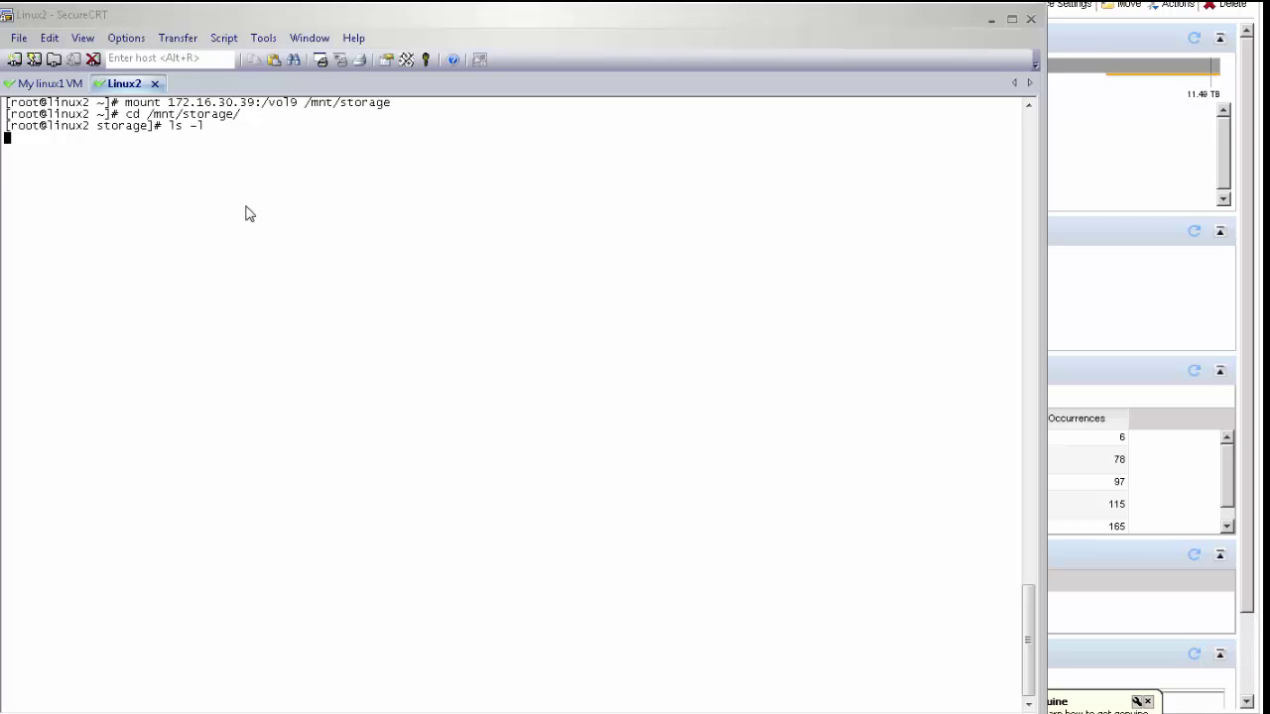